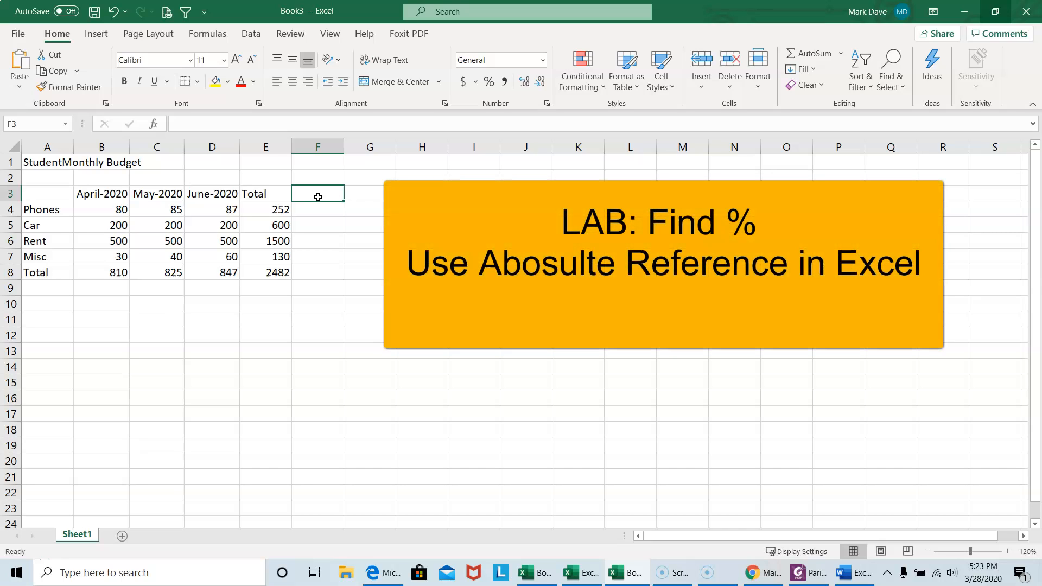
# Enter the heading Percentage in cell F3 and widen column F to fit it.
pyautogui.write('Peer')
pyautogui.press('BackSpace')
pyautogui.press('BackSpace')
pyautogui.write('centage')
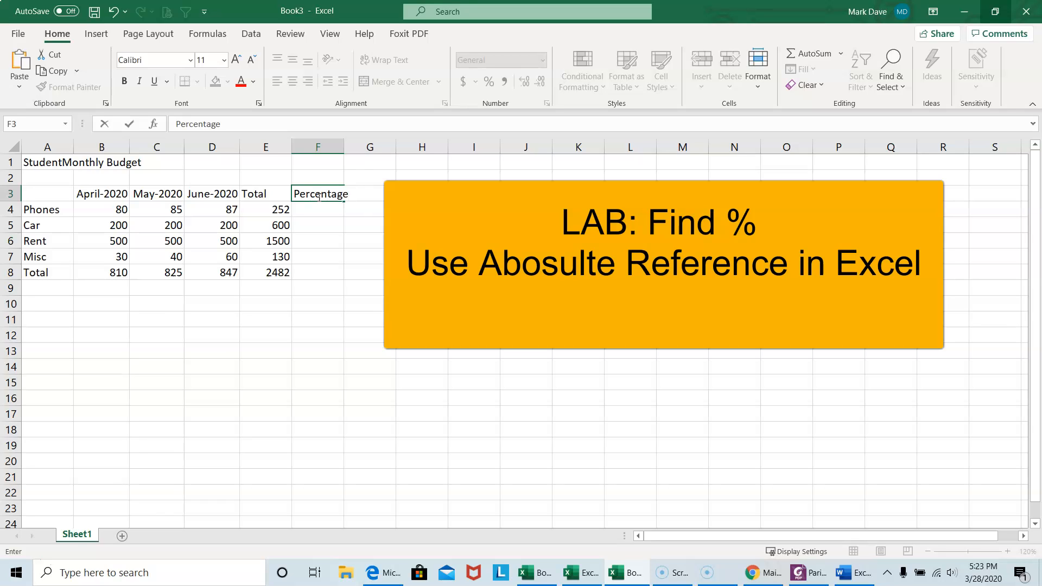
pyautogui.click(313, 224)
pyautogui.moveTo(346, 148); pyautogui.dragTo(353, 148)
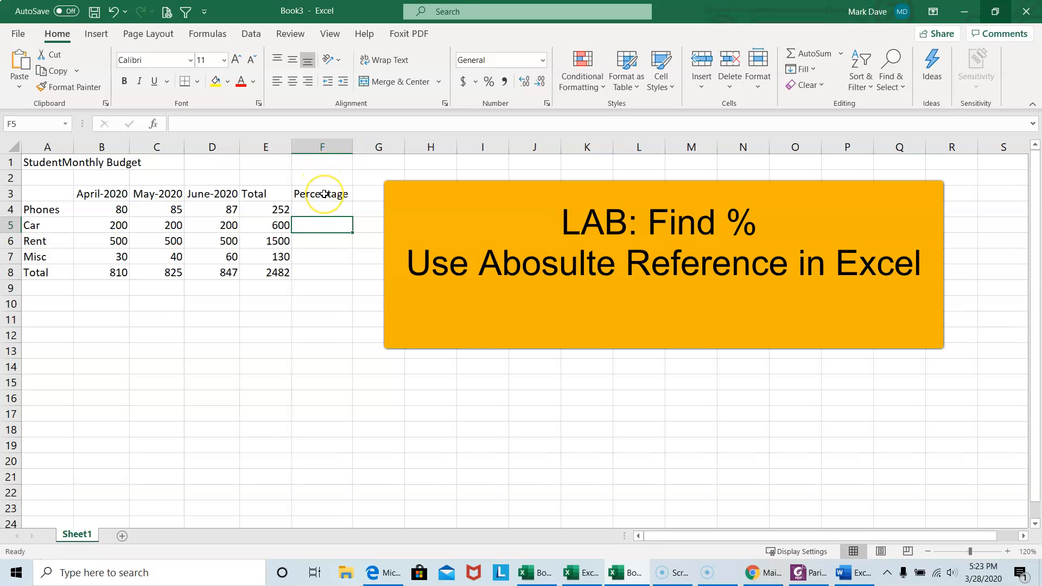
# Enter the label Phones in H4 and its total, 252, in I4.
pyautogui.click(320, 210)
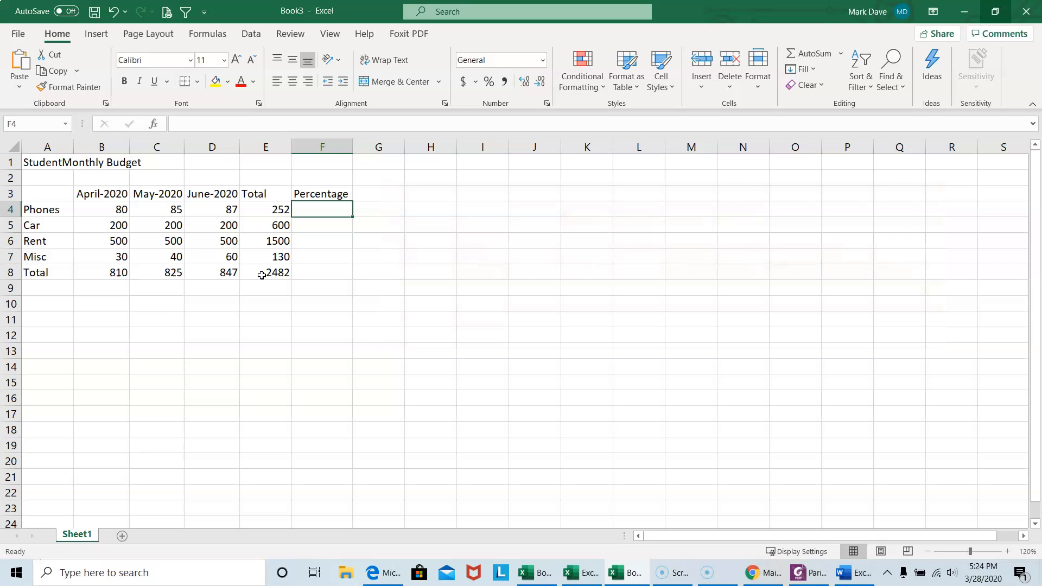
pyautogui.click(441, 214)
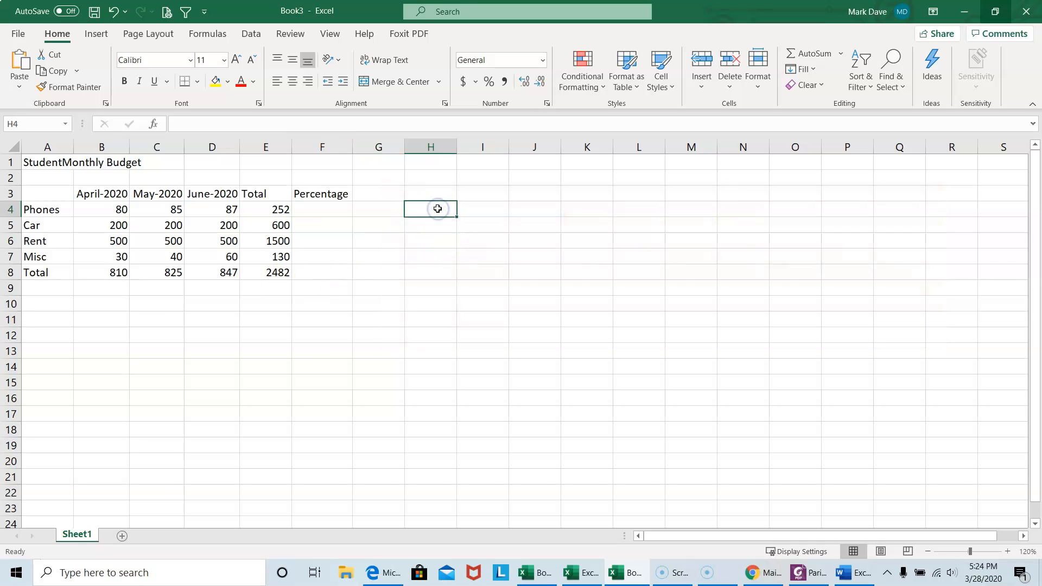
pyautogui.doubleClick(439, 209)
pyautogui.write('Phones')
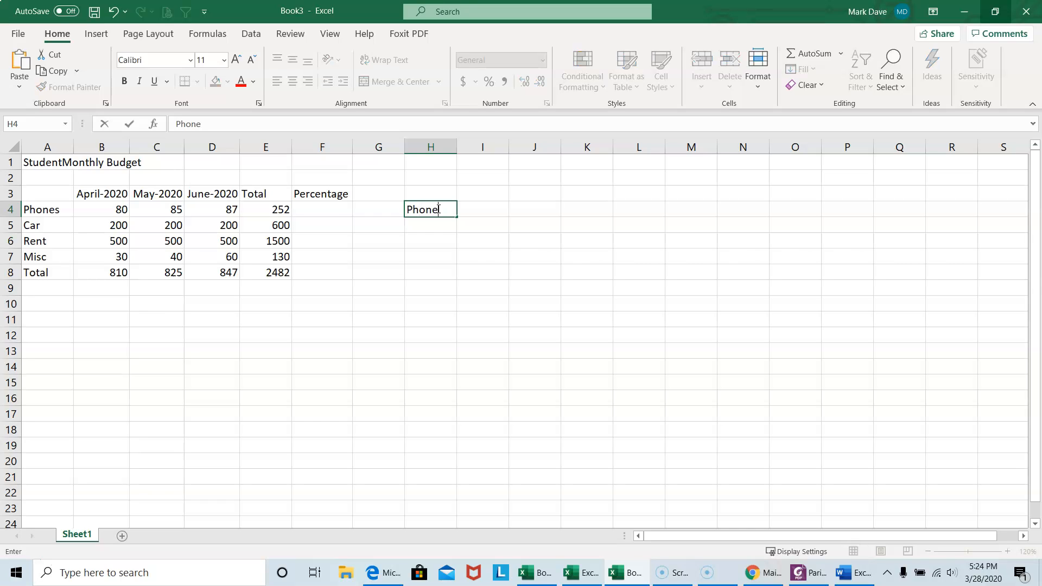
pyautogui.press('Return')
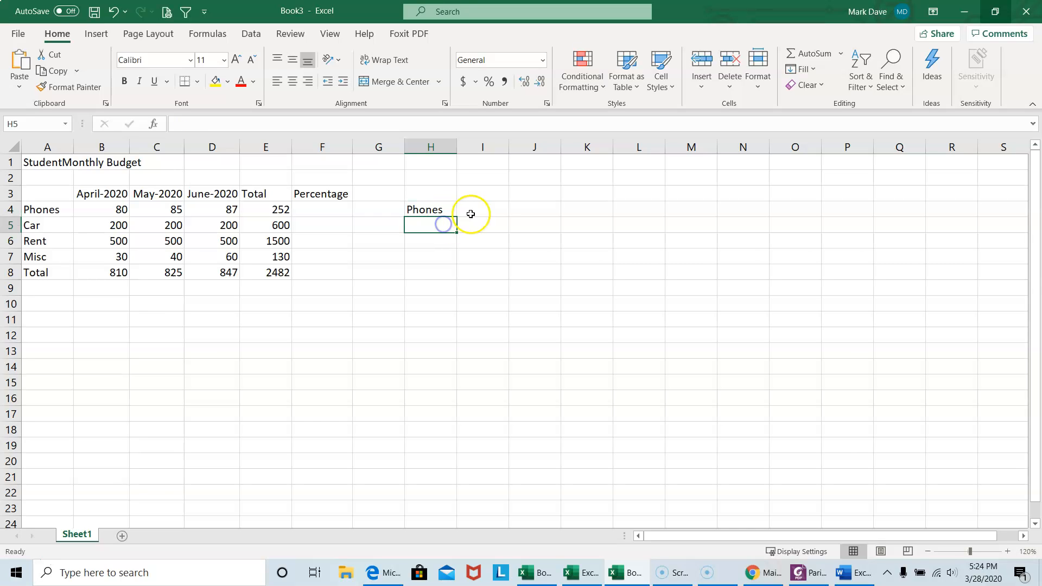
pyautogui.click(471, 212)
pyautogui.write('25')
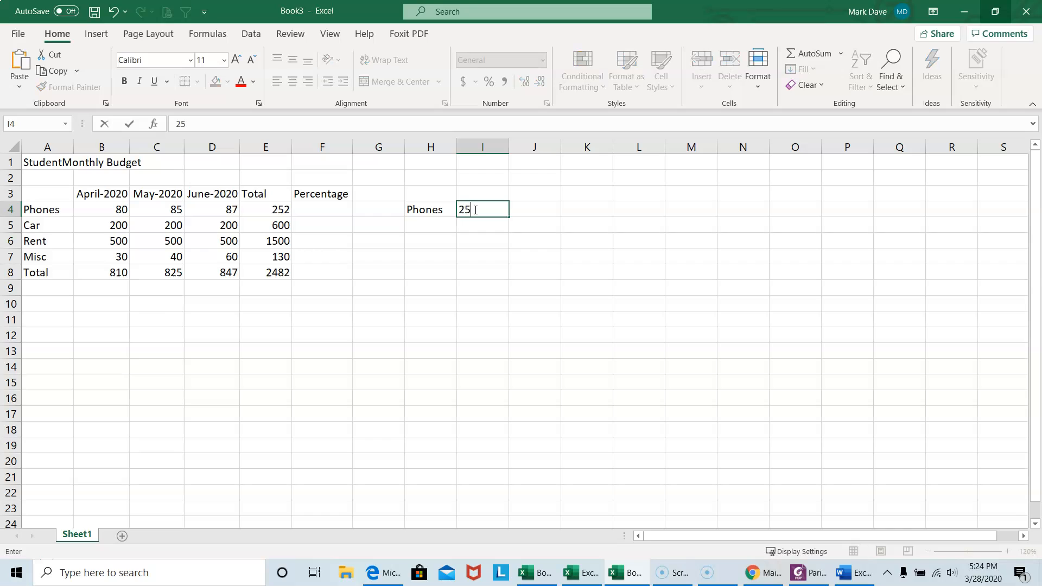
pyautogui.write('2')
# Enter the label Total in H5 and the value 2482 in I5.
pyautogui.click(442, 222)
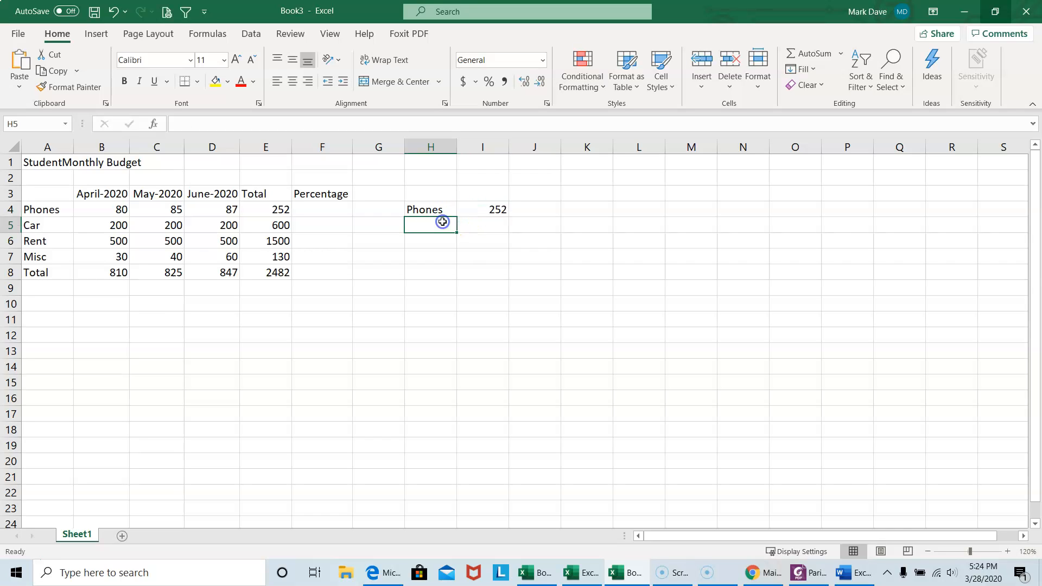
pyautogui.write('Total')
pyautogui.click(474, 228)
pyautogui.write('2482')
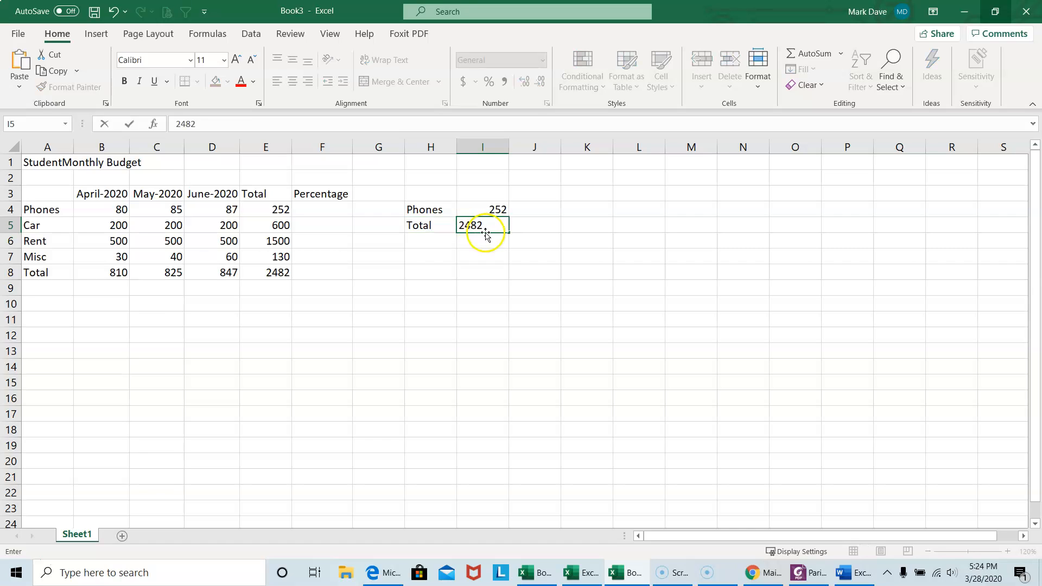
pyautogui.hotkey('ctrl', 'Return')
pyautogui.click(472, 241)
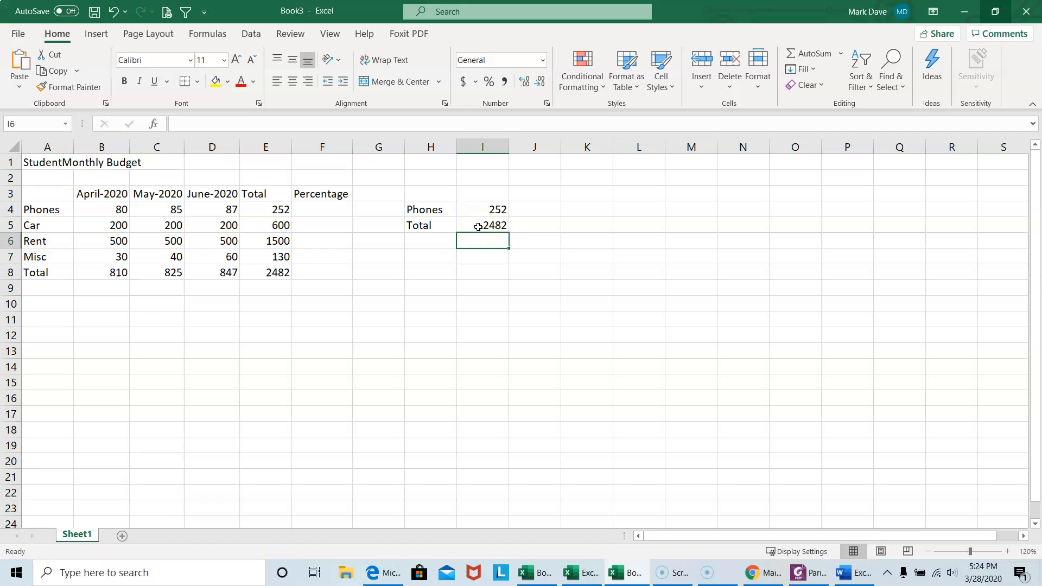
# Calculate the Phones percentage in F4 with the formula =E4/E8*100.
pyautogui.click(321, 211)
pyautogui.write('=')
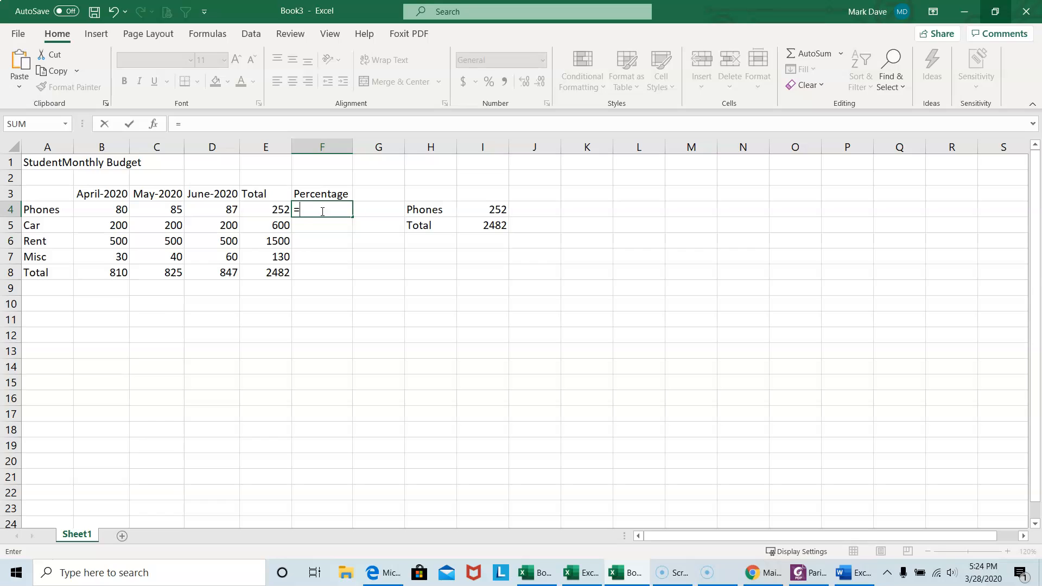
pyautogui.click(276, 210)
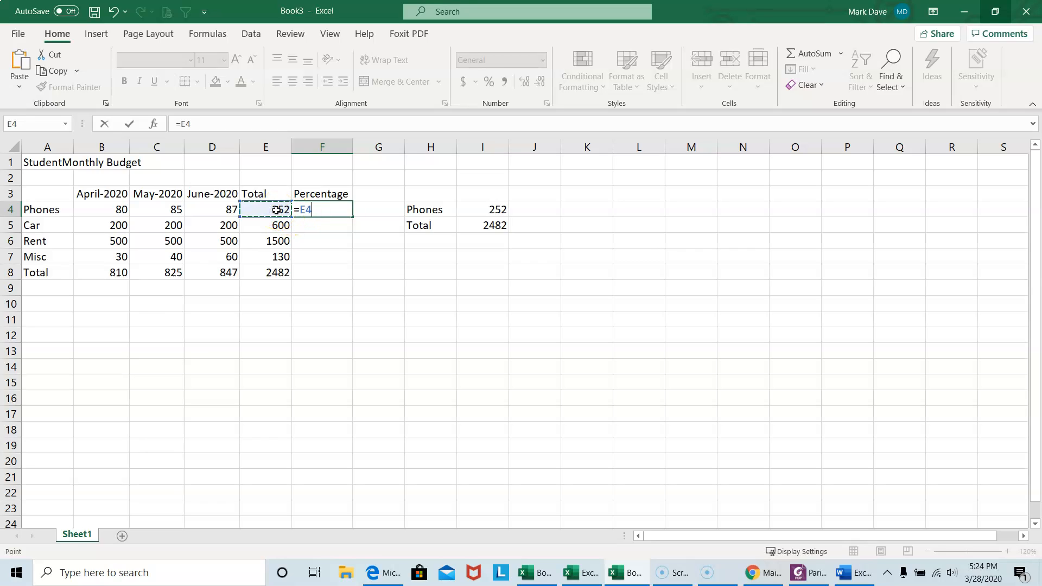
pyautogui.write('/')
pyautogui.click(279, 273)
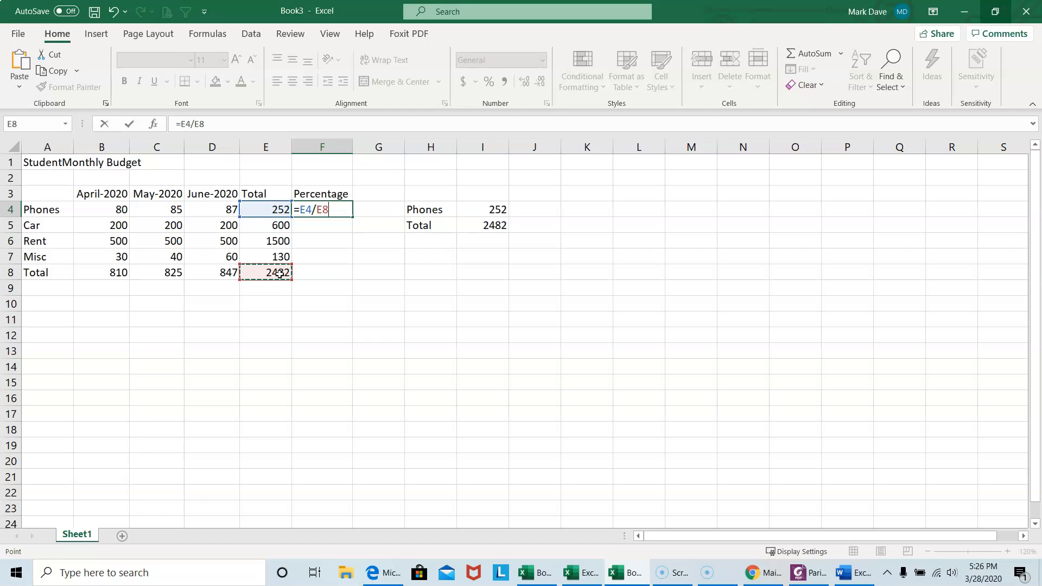
pyautogui.write('*100')
pyautogui.press('Return')
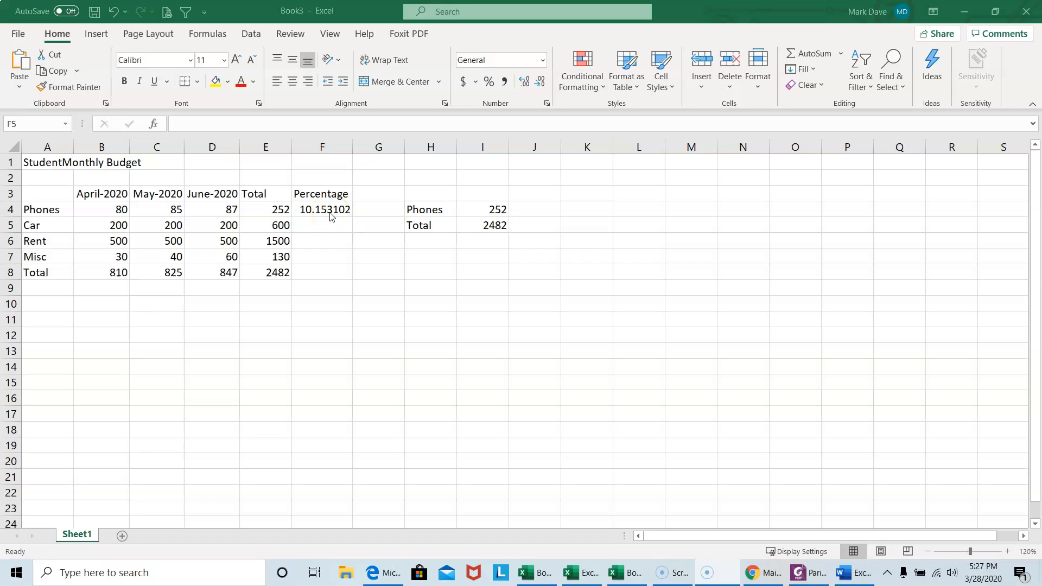
# Copy the Phones percentage formula from F4 into F5 and F6 for Car and Rent.
pyautogui.click(328, 210)
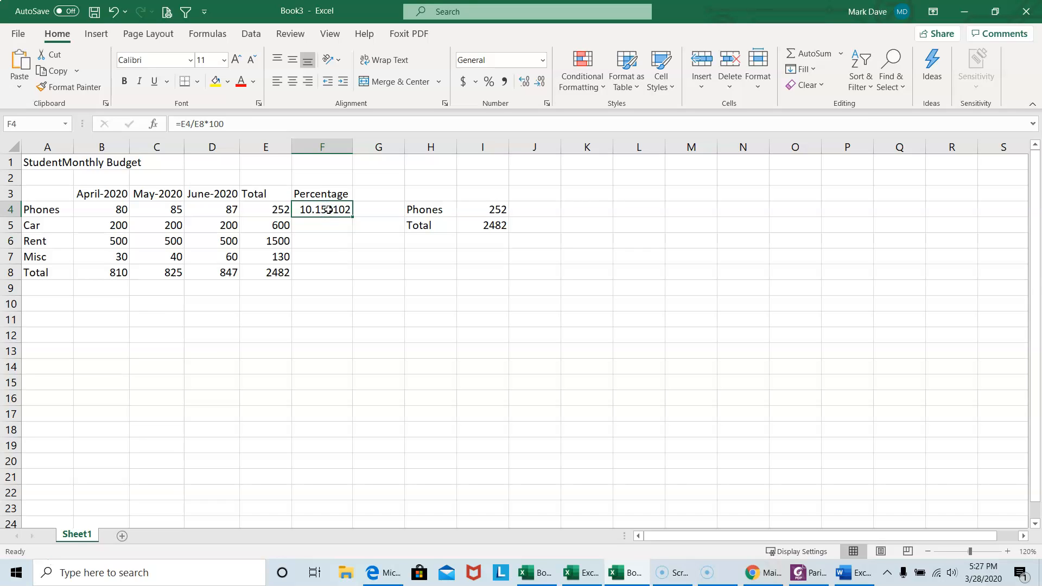
pyautogui.hotkey('ctrl', 'c')
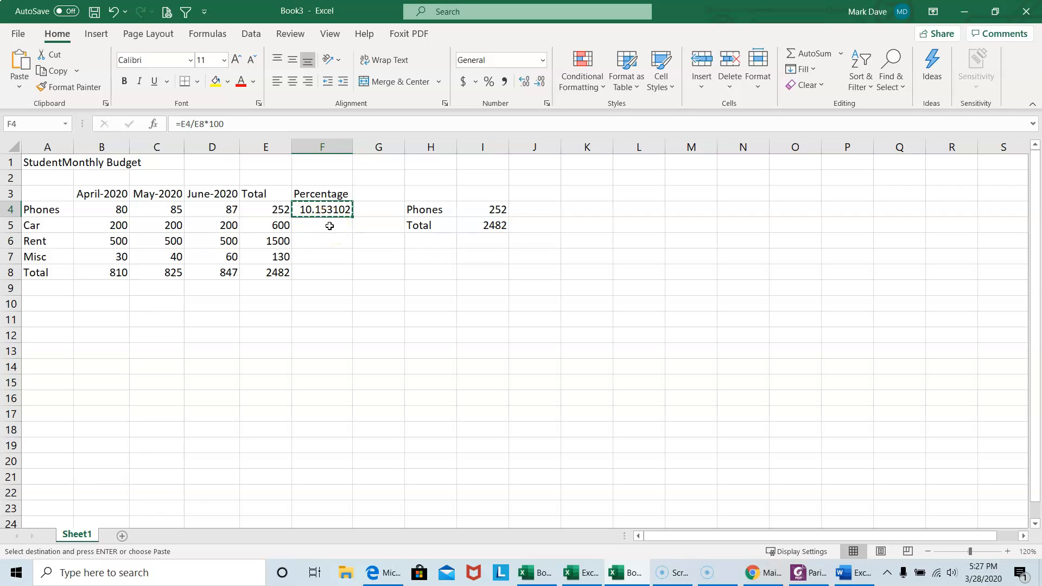
pyautogui.click(329, 226)
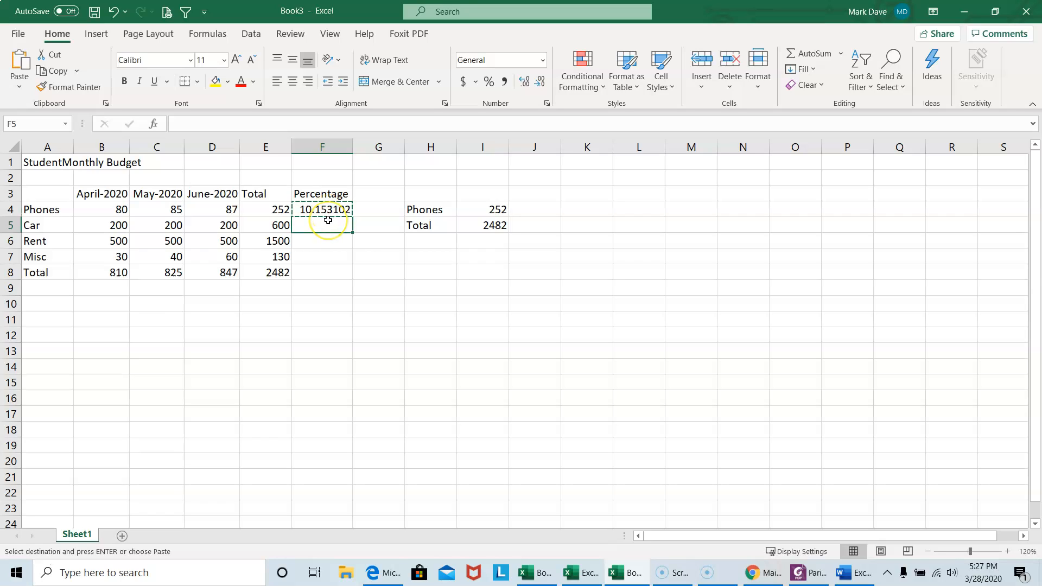
pyautogui.hotkey('ctrl', 'v')
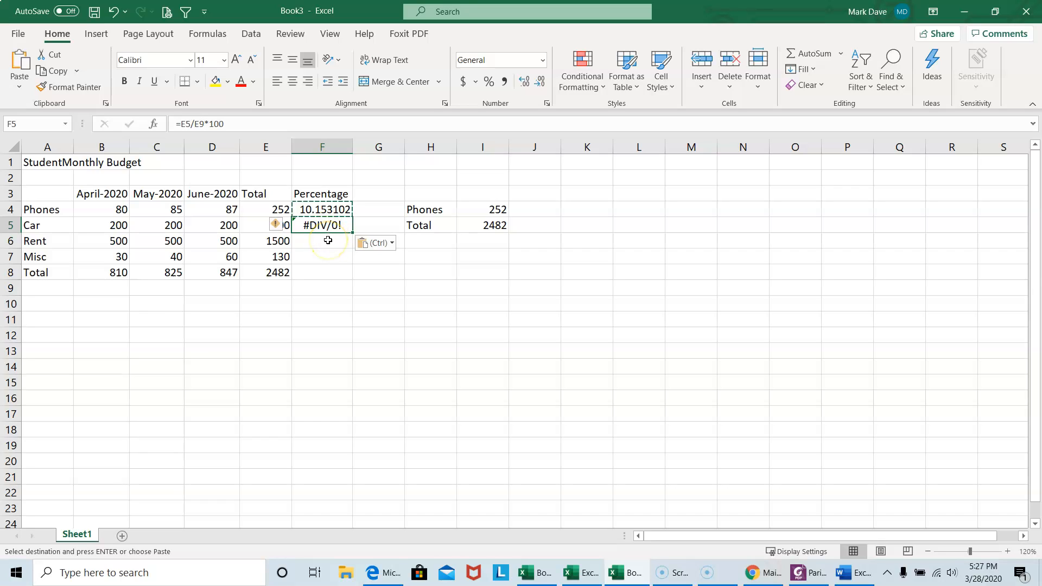
pyautogui.click(328, 240)
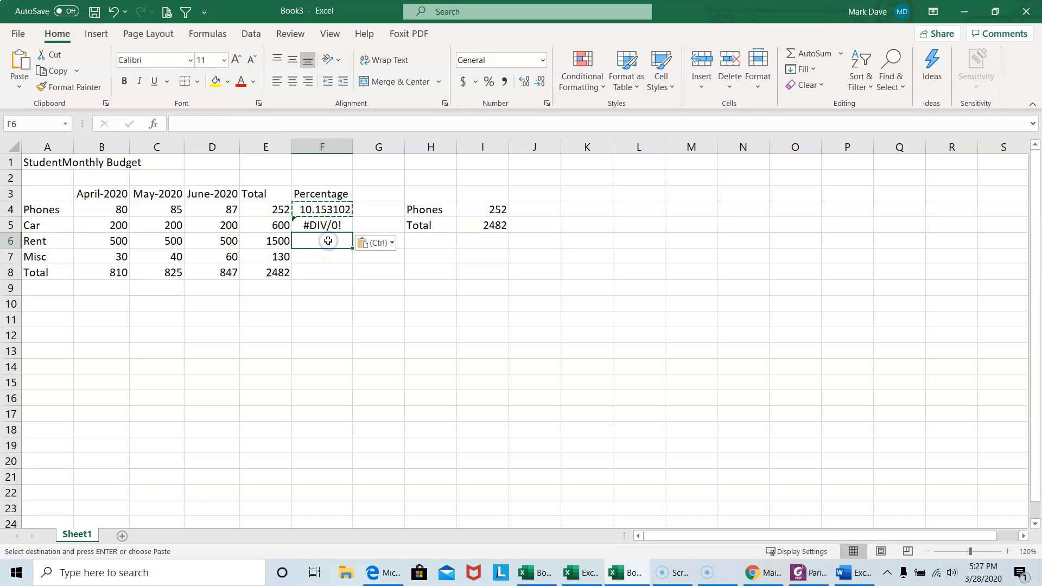
pyautogui.hotkey('ctrl', 'v')
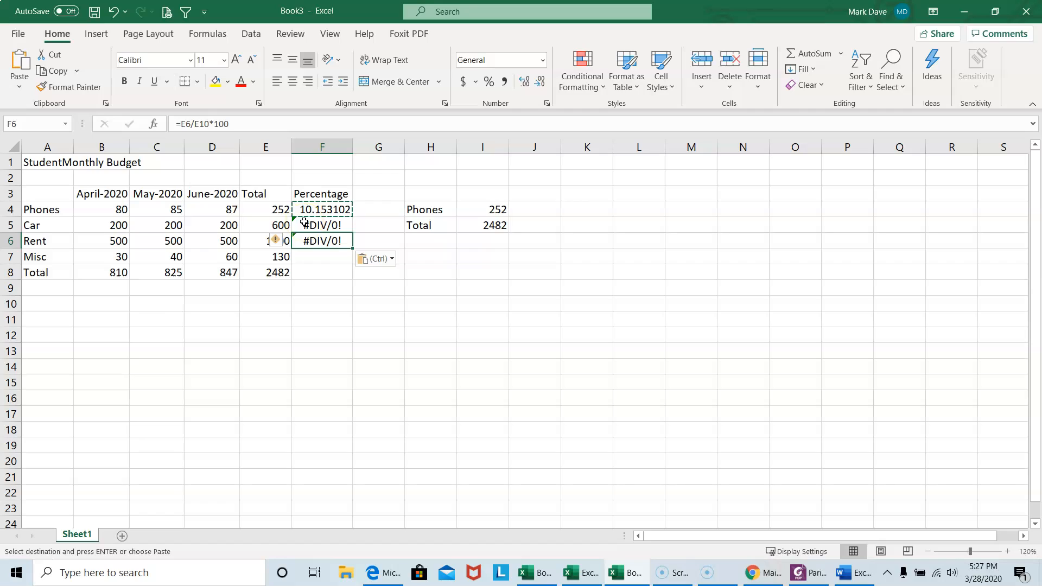
pyautogui.press('Escape')
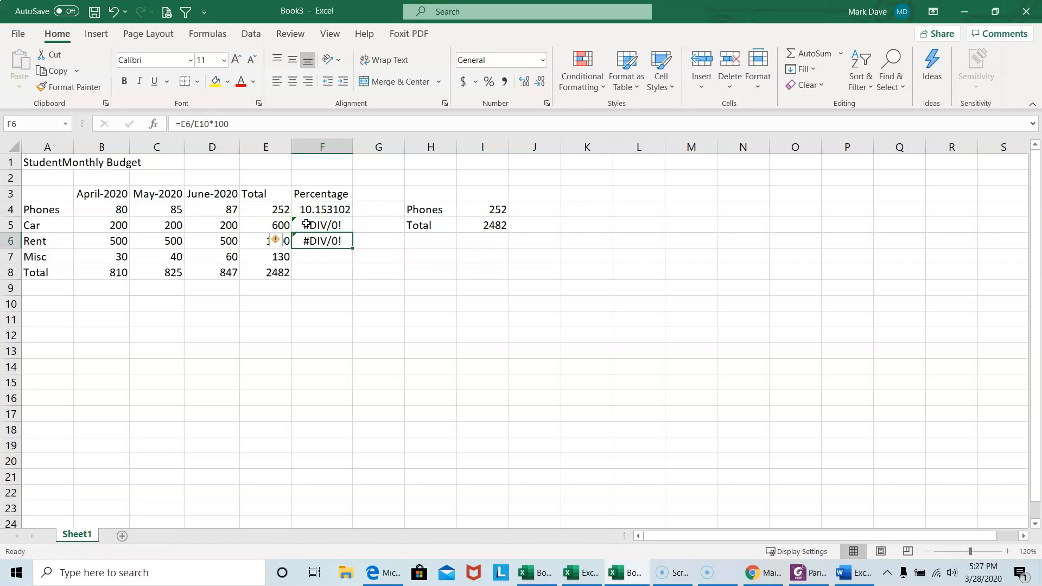
# Compare the cell references in the F4 and F5 percentage formulas and check cell E9, the divisor used in F5.
pyautogui.click(307, 224)
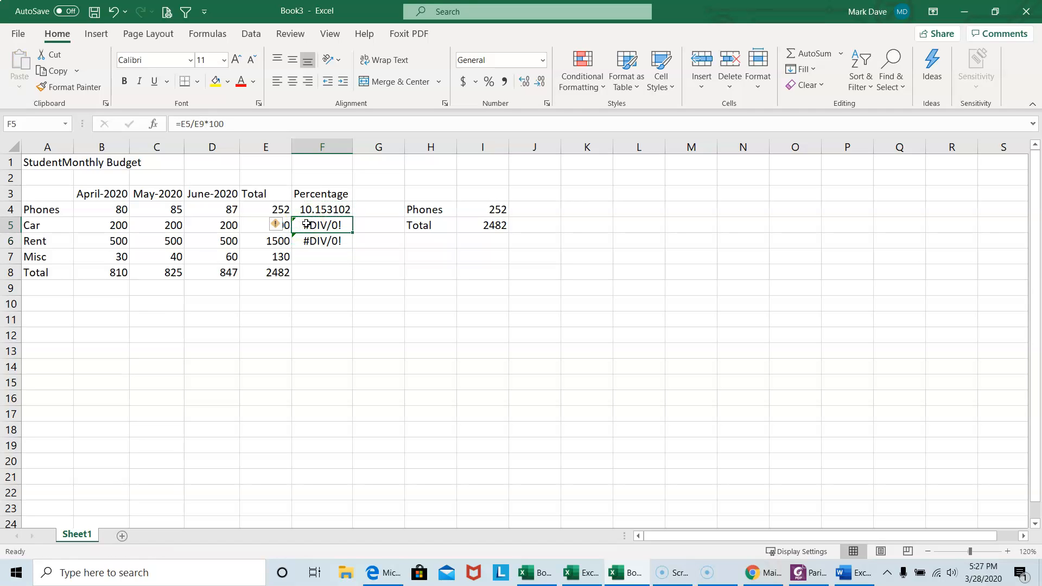
pyautogui.click(320, 225)
pyautogui.click(332, 208)
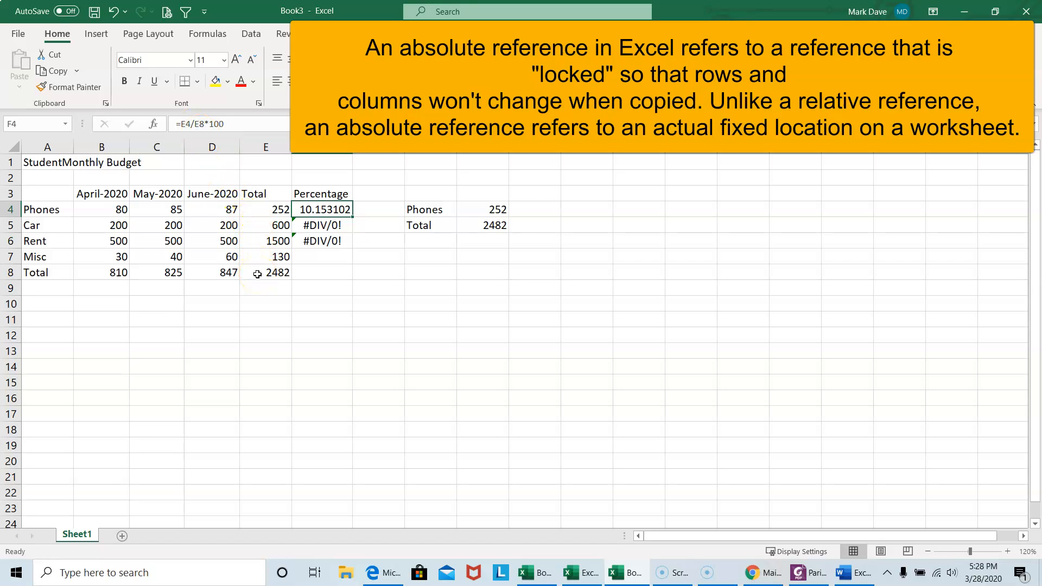
pyautogui.click(311, 226)
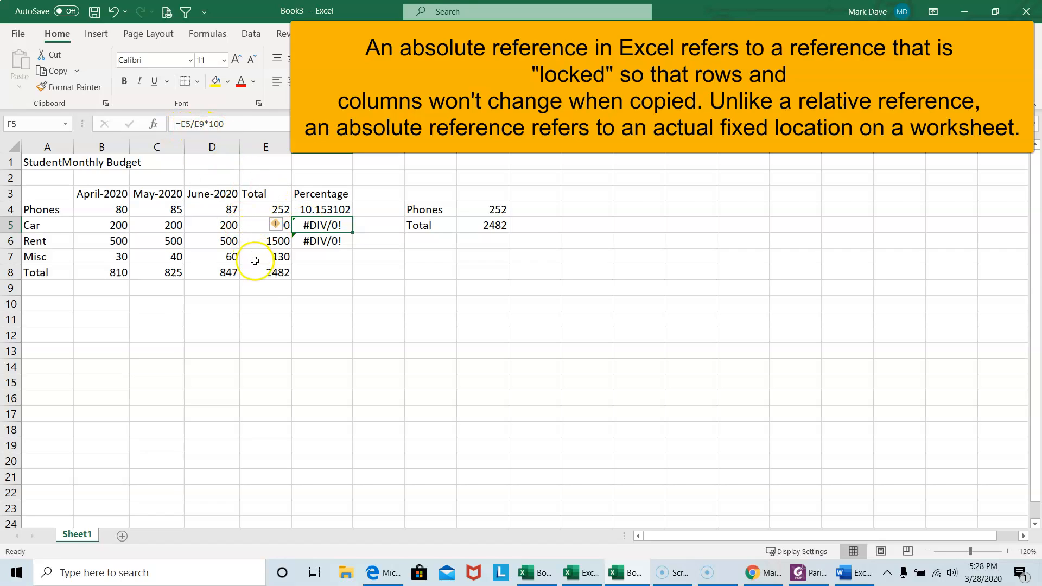
pyautogui.click(263, 290)
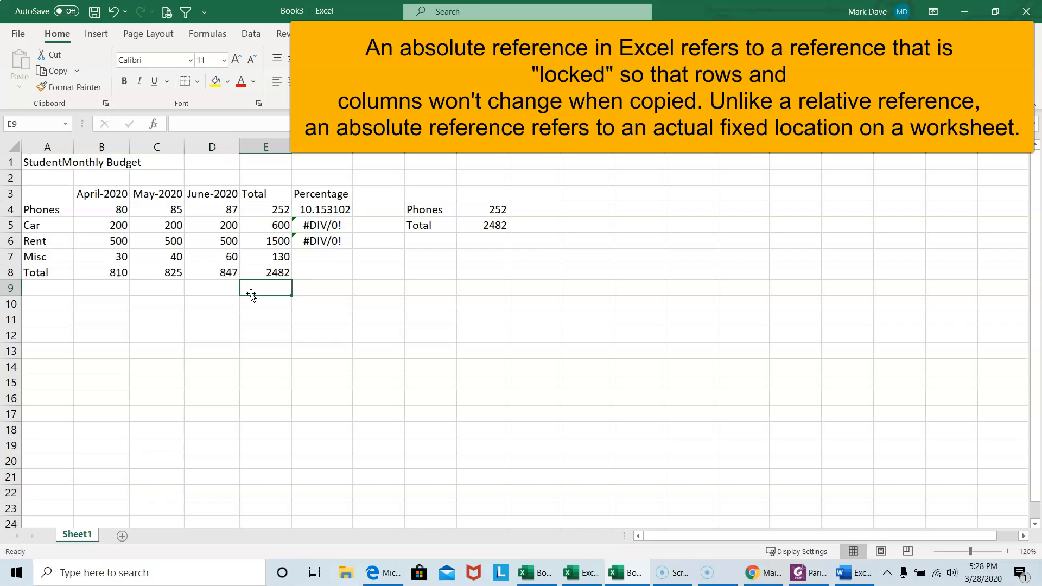
pyautogui.click(483, 277)
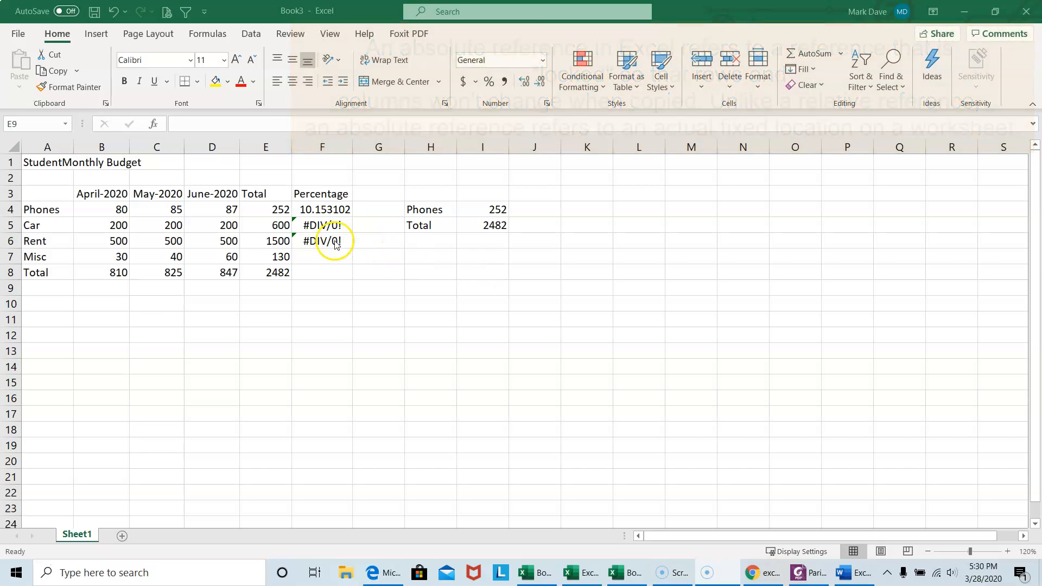
# Make the grand total reference in F4 absolute so the formula reads =E4/$E$8*100.
pyautogui.click(327, 210)
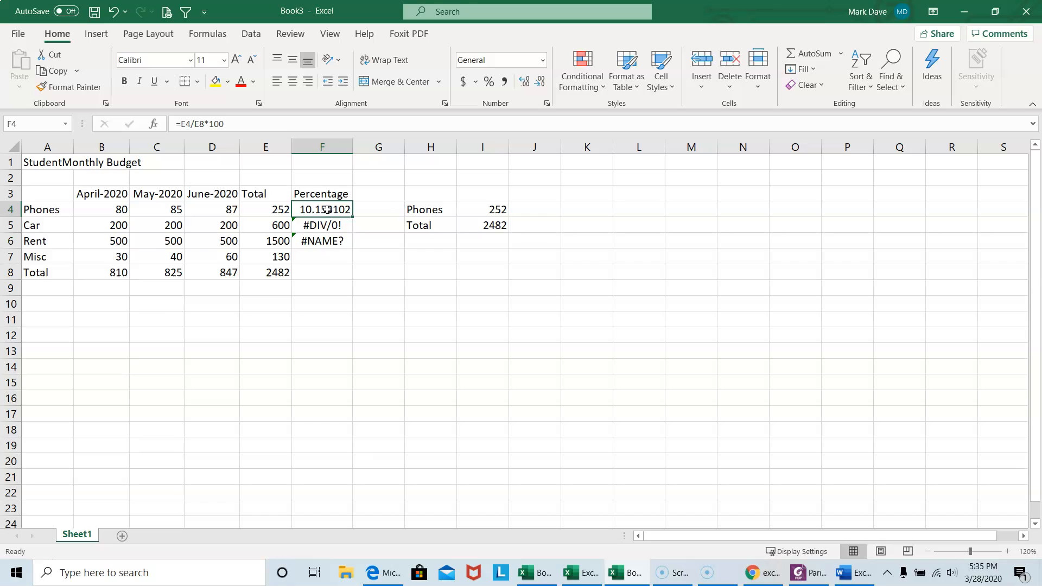
pyautogui.click(212, 124)
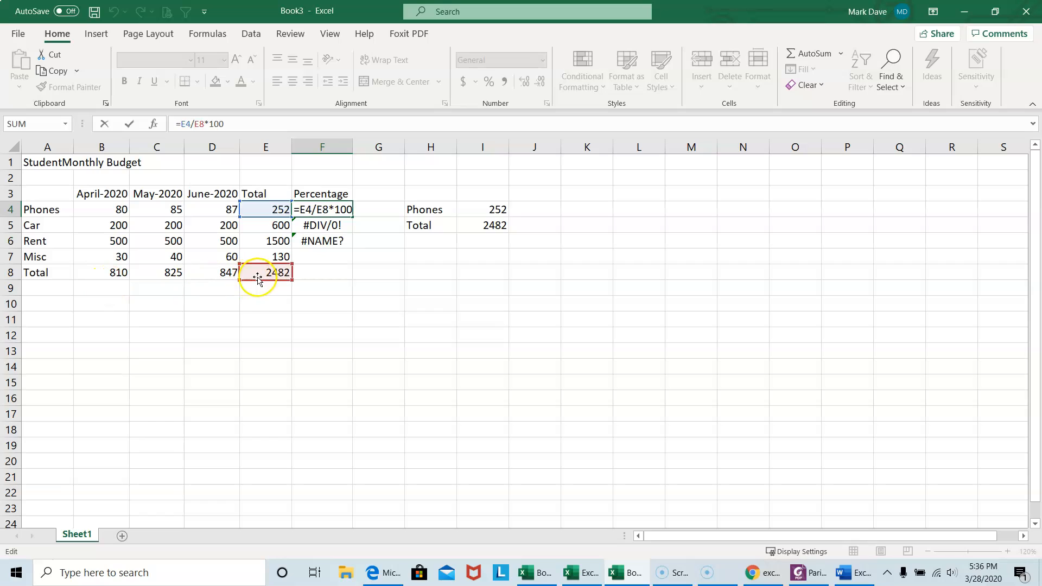
pyautogui.click(196, 122)
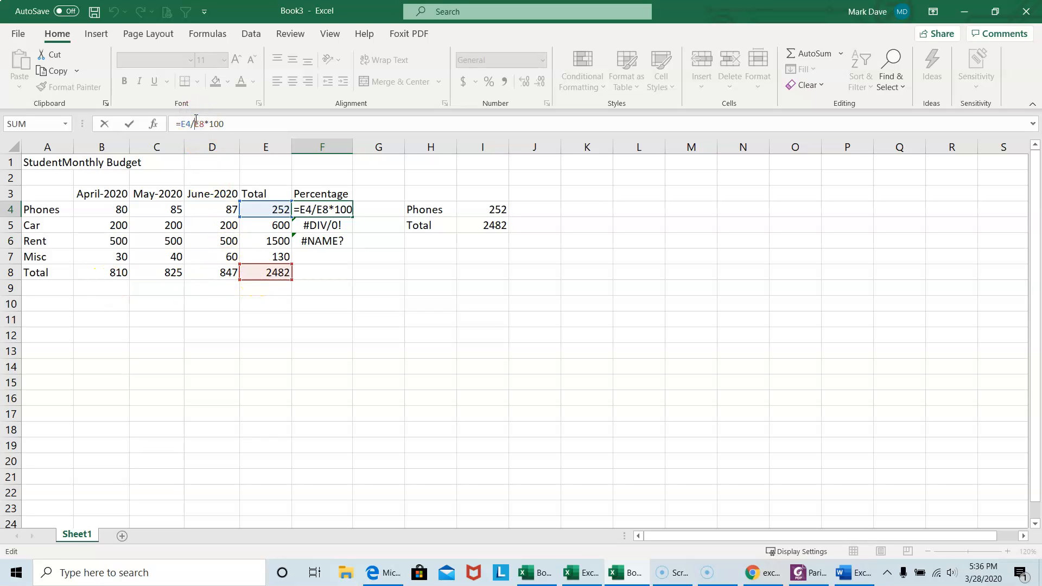
pyautogui.write('$')
pyautogui.click(206, 124)
pyautogui.write('$')
pyautogui.press('Return')
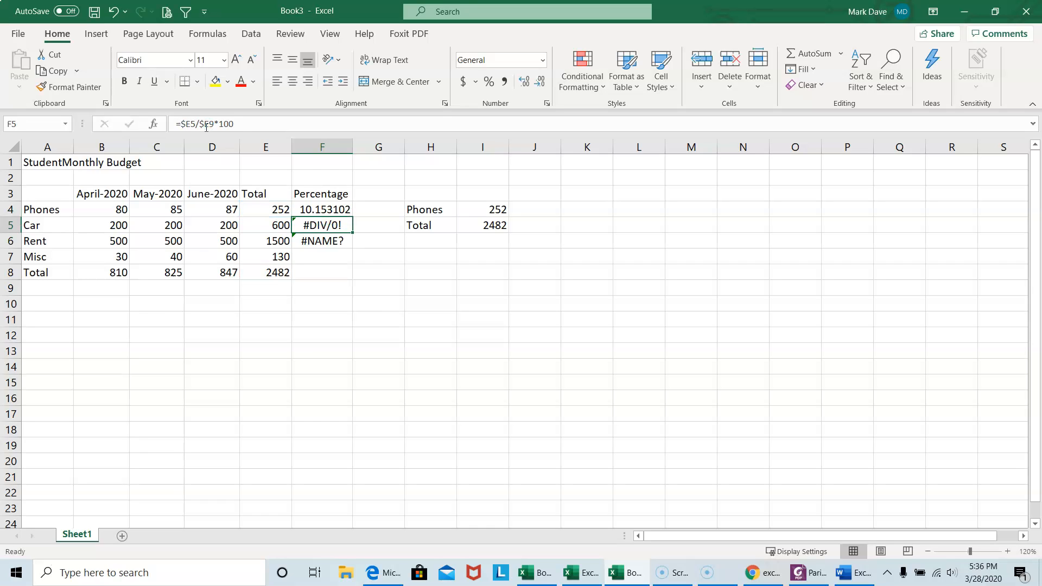
# Copy the Phones percentage formula with the absolute total reference from F4 into F5:F7 for Car, Rent and Misc.
pyautogui.click(326, 209)
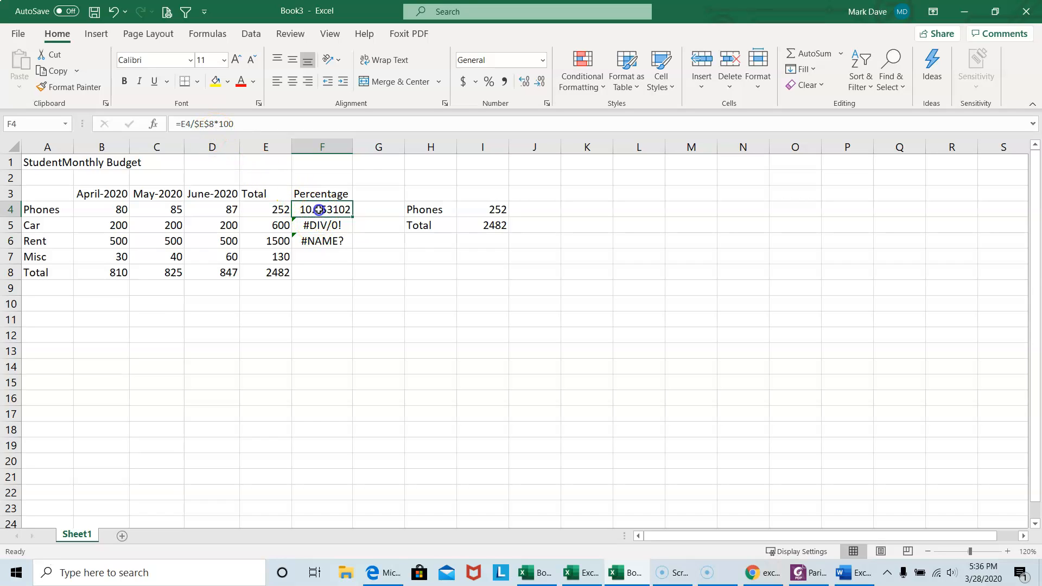
pyautogui.hotkey('ctrl', 'c')
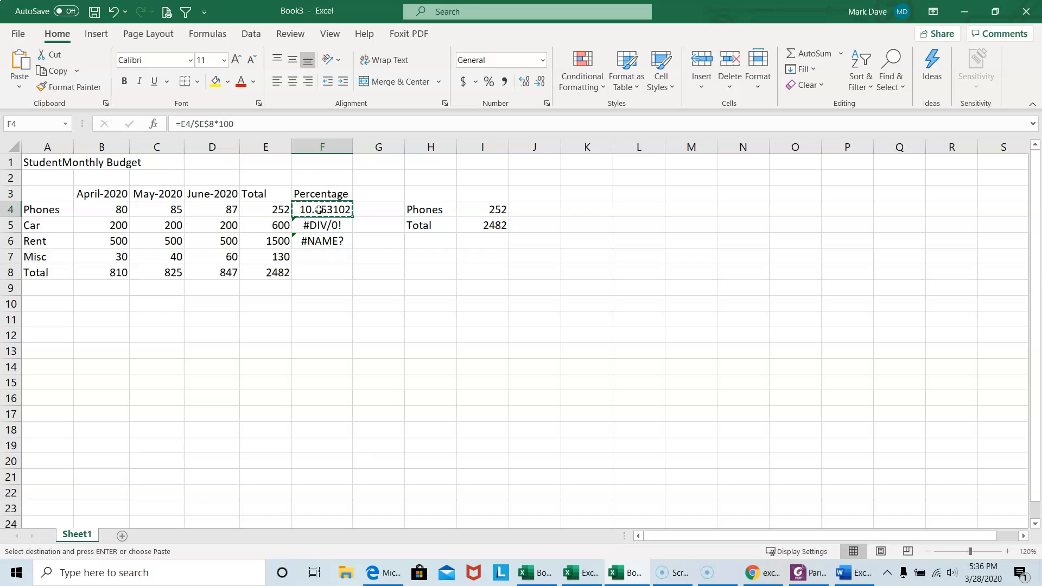
pyautogui.moveTo(331, 225); pyautogui.dragTo(328, 268)
pyautogui.click(328, 269)
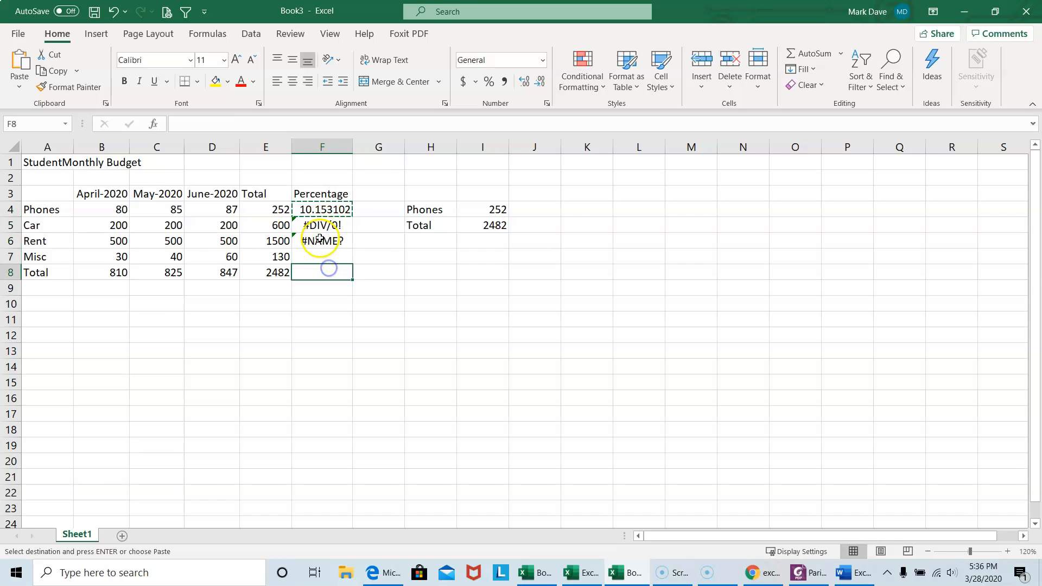
pyautogui.moveTo(322, 221); pyautogui.dragTo(322, 256)
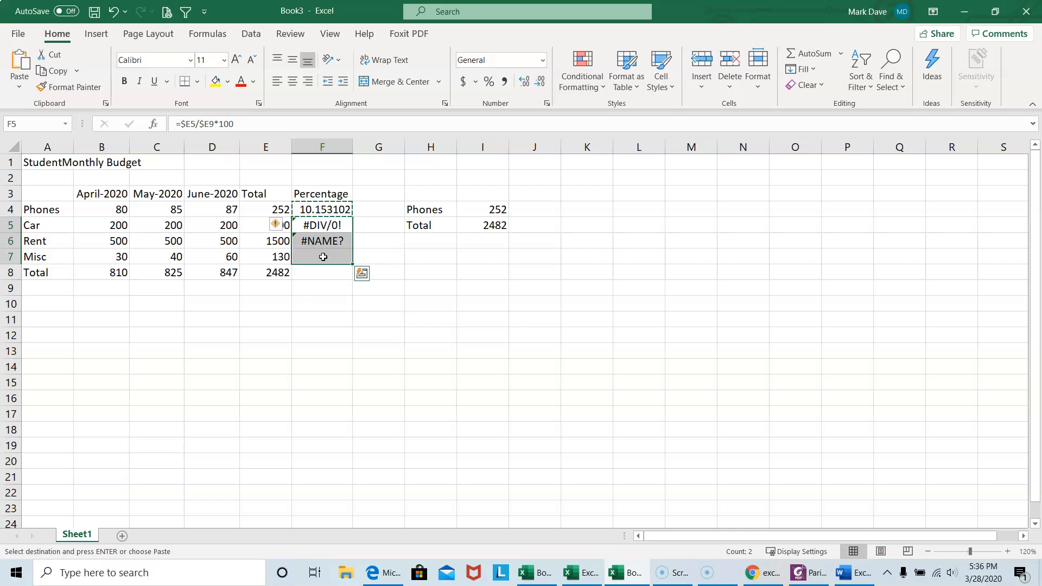
pyautogui.hotkey('ctrl', 'v')
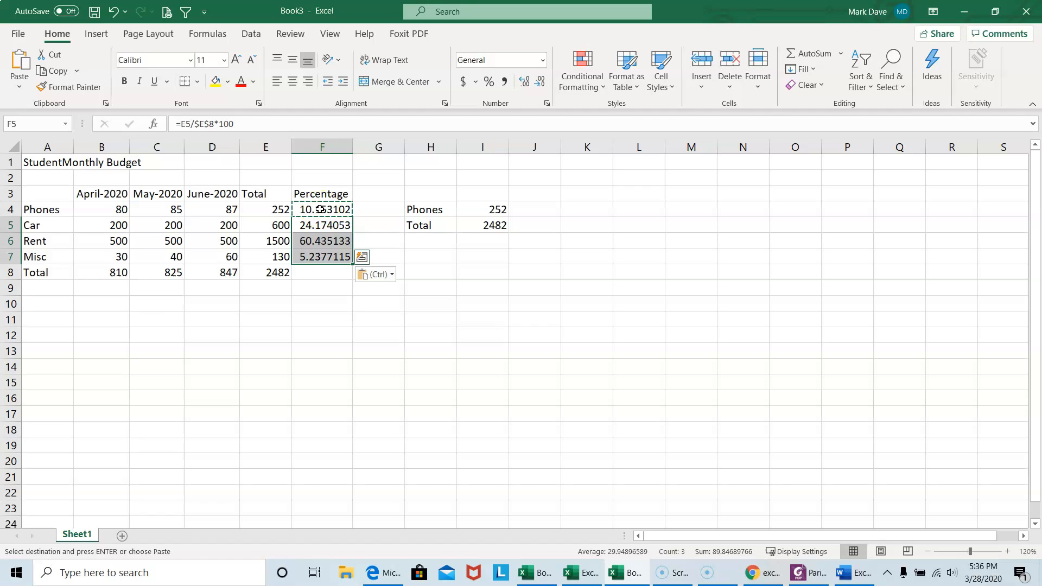
pyautogui.press('Escape')
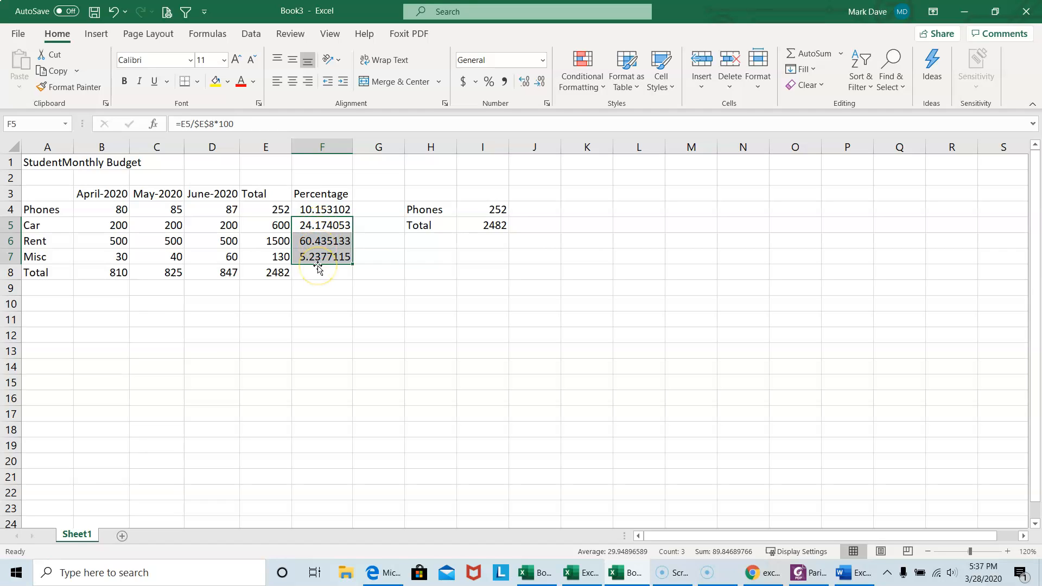
pyautogui.click(321, 211)
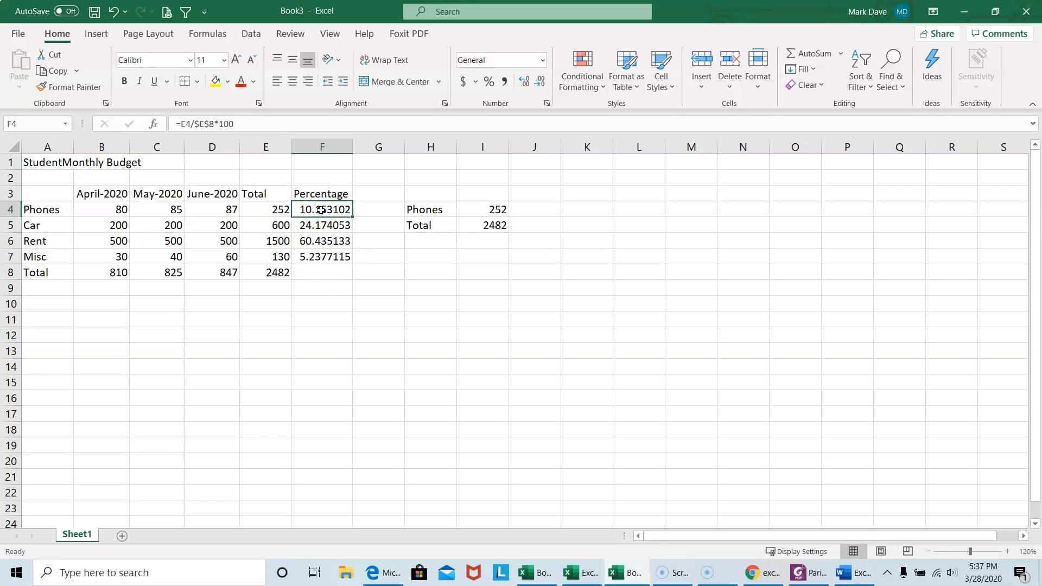
pyautogui.hotkey('ctrl', 'c')
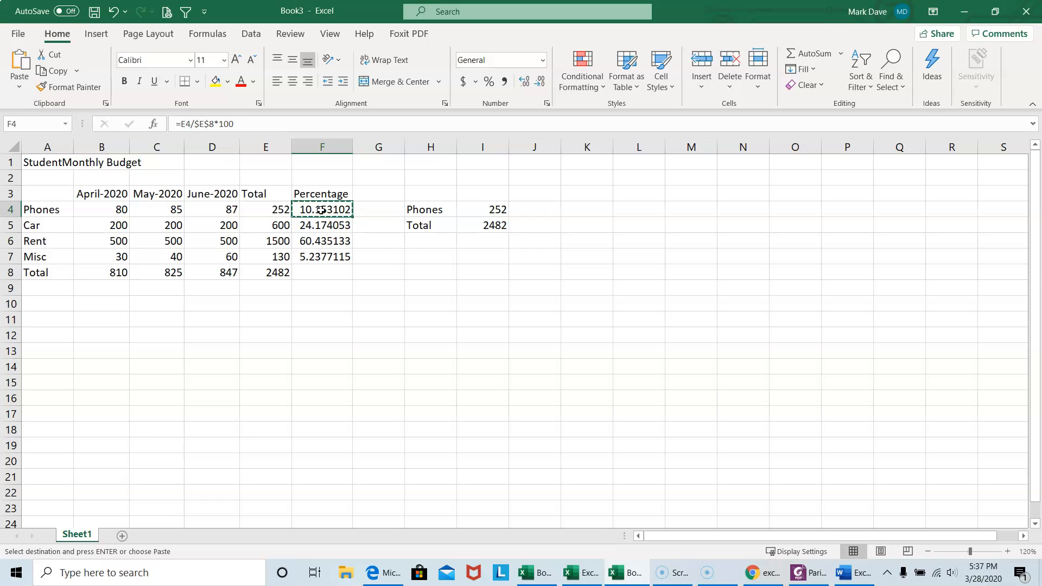
pyautogui.press('Escape')
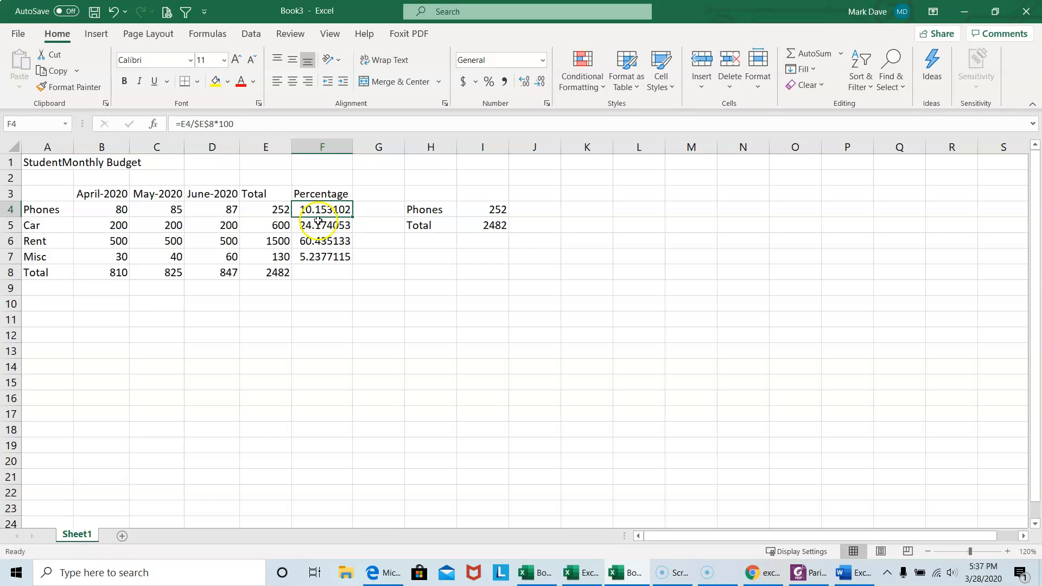
# Copy the Misc percentage formula from F7 into F8 for the Total row.
pyautogui.click(310, 258)
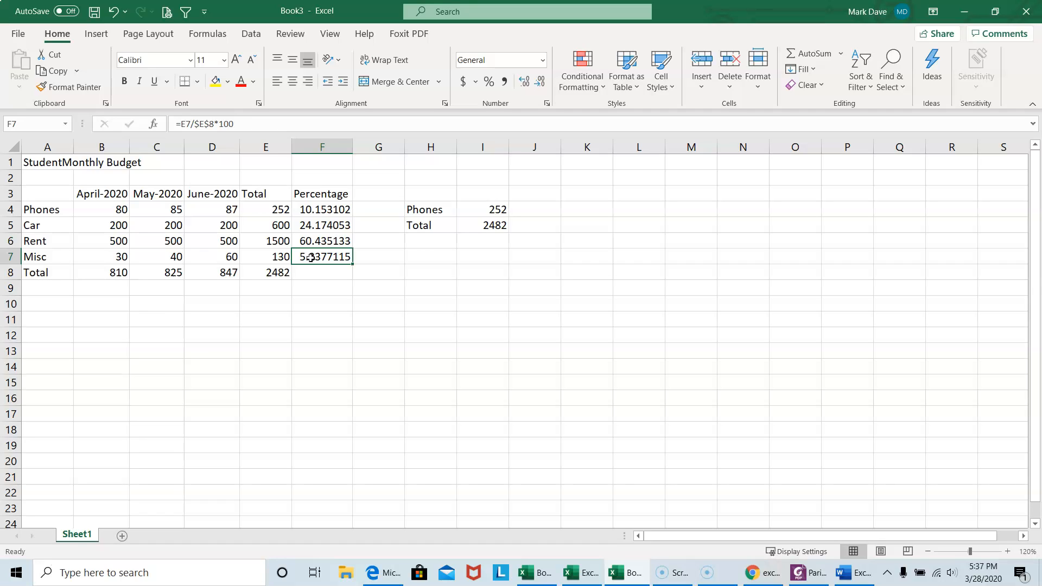
pyautogui.hotkey('ctrl', 'c')
pyautogui.click(308, 271)
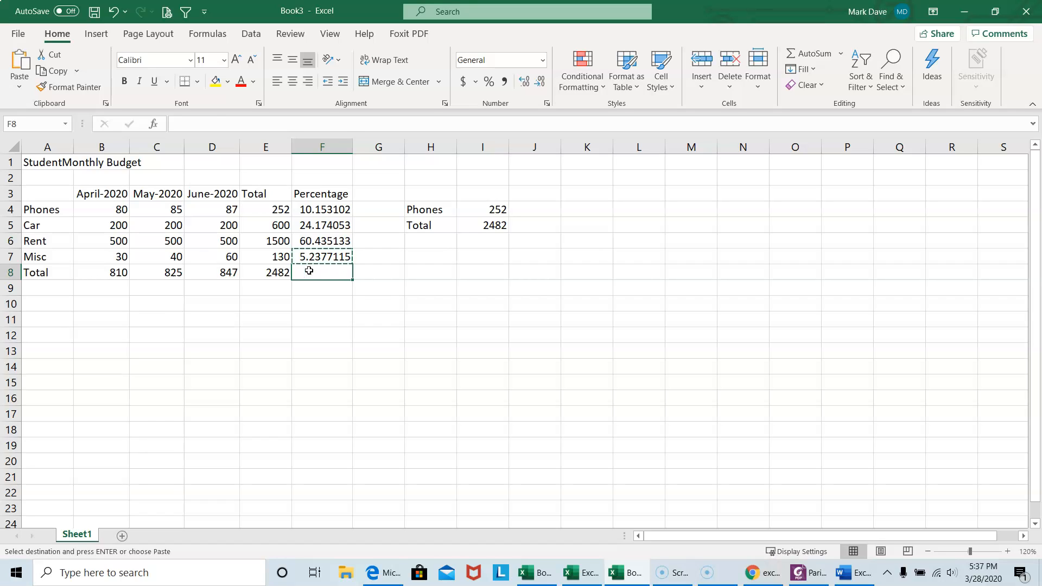
pyautogui.hotkey('ctrl', 'v')
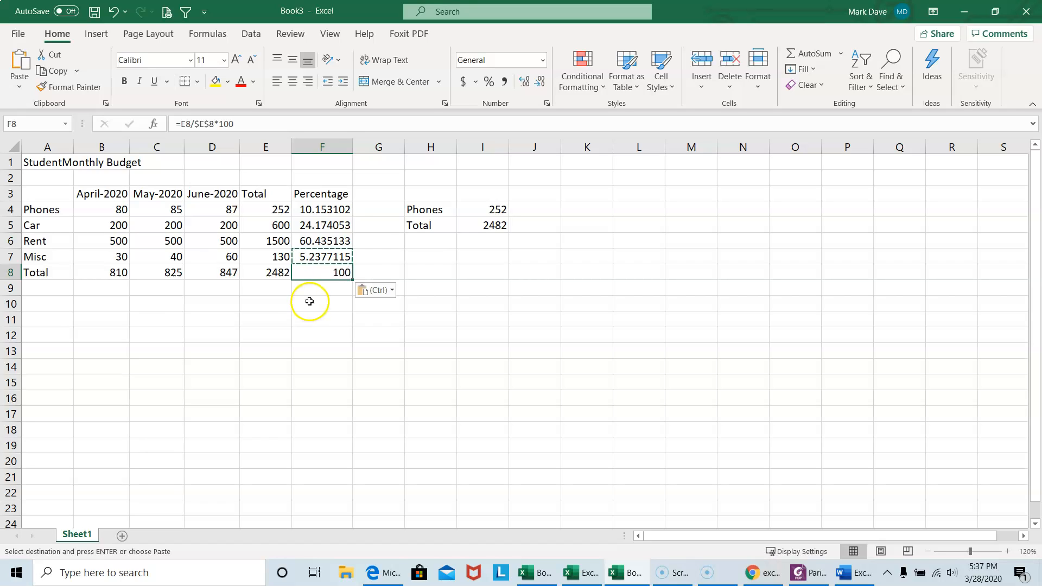
pyautogui.press('Escape')
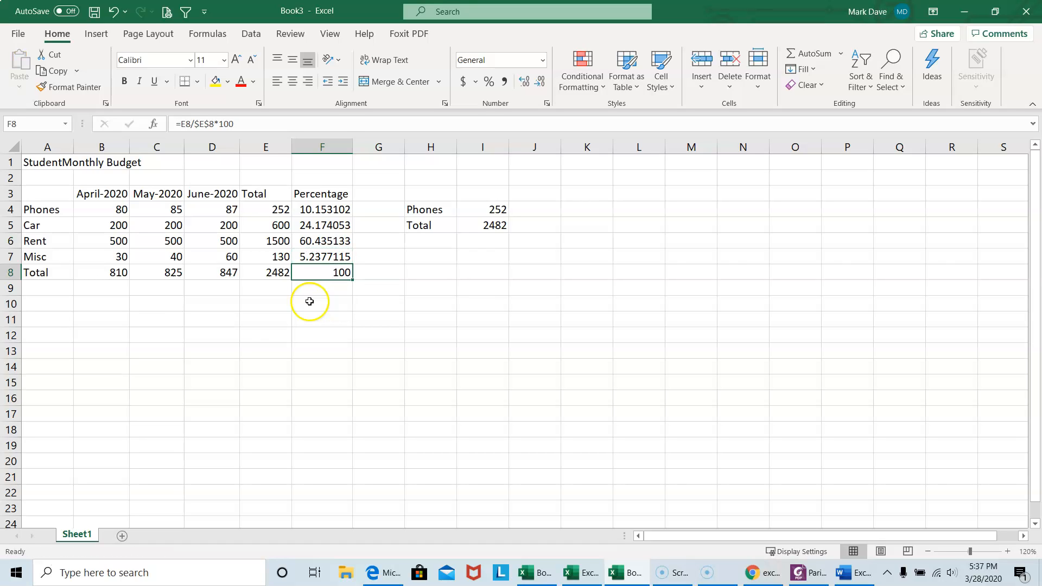